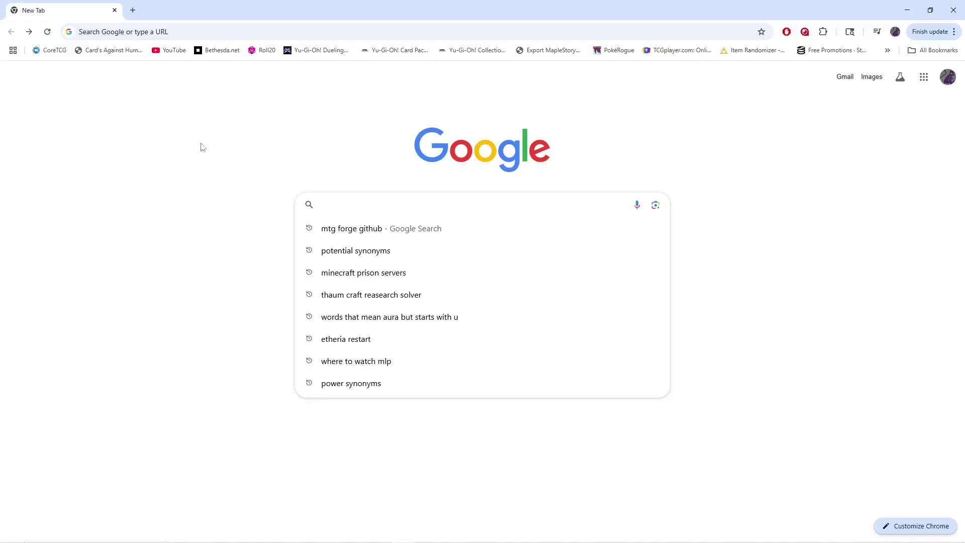
Open the Card-Forge/forge repository from the 'mtg forge github' search and scroll to its Installation Guide
{"action": "left_click", "coordinate": [351, 229]}
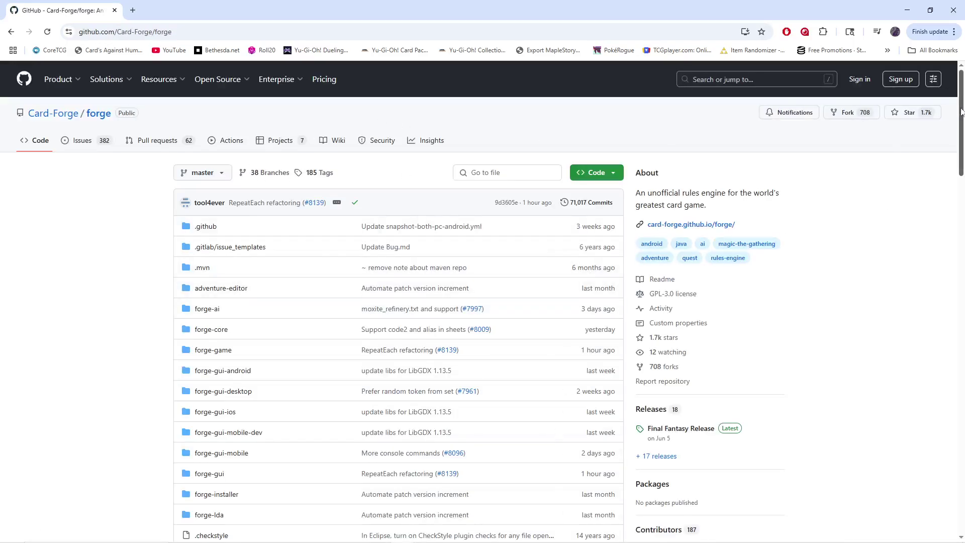
{"action": "left_click_drag", "start_coordinate": [960, 111], "coordinate": [943, 249]}
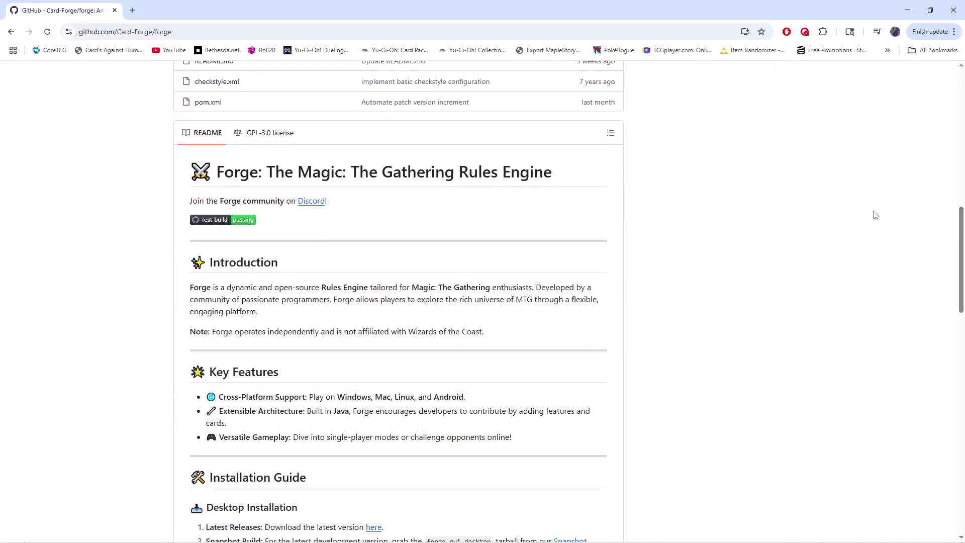
{"action": "scroll", "coordinate": [576, 200], "scroll_direction": "down", "scroll_amount": 5}
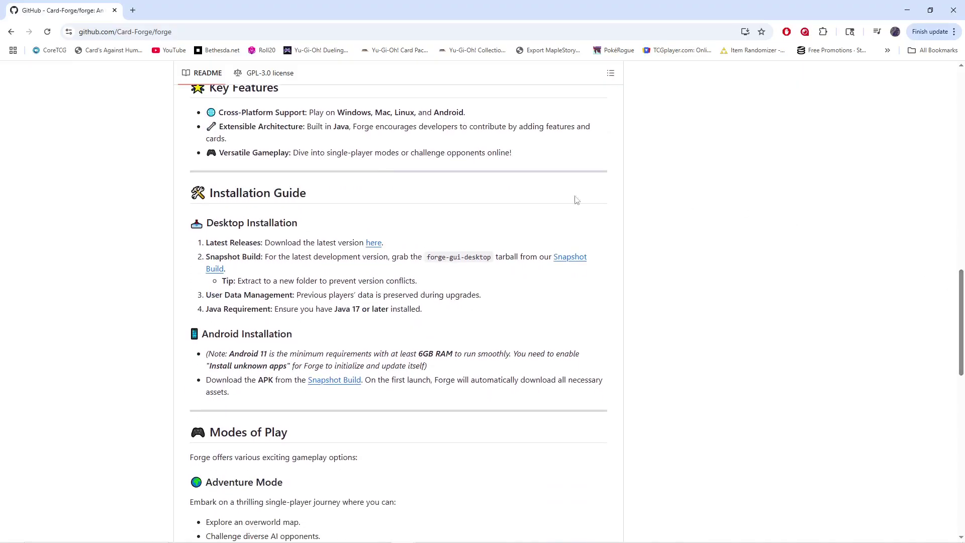
Download forge-installer-2.0.04.jar from the latest release page, then return to the README
{"action": "left_click", "coordinate": [372, 244]}
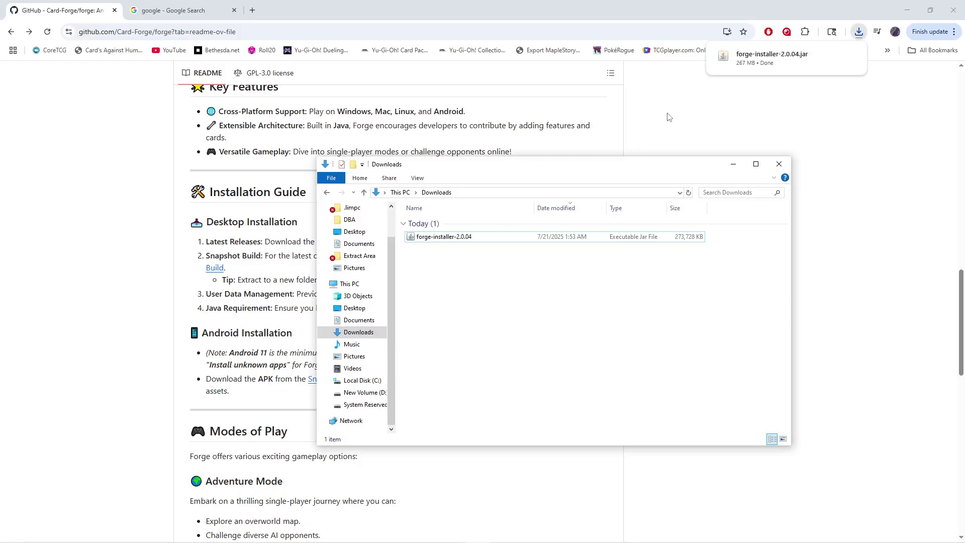
{"action": "left_click", "coordinate": [710, 120]}
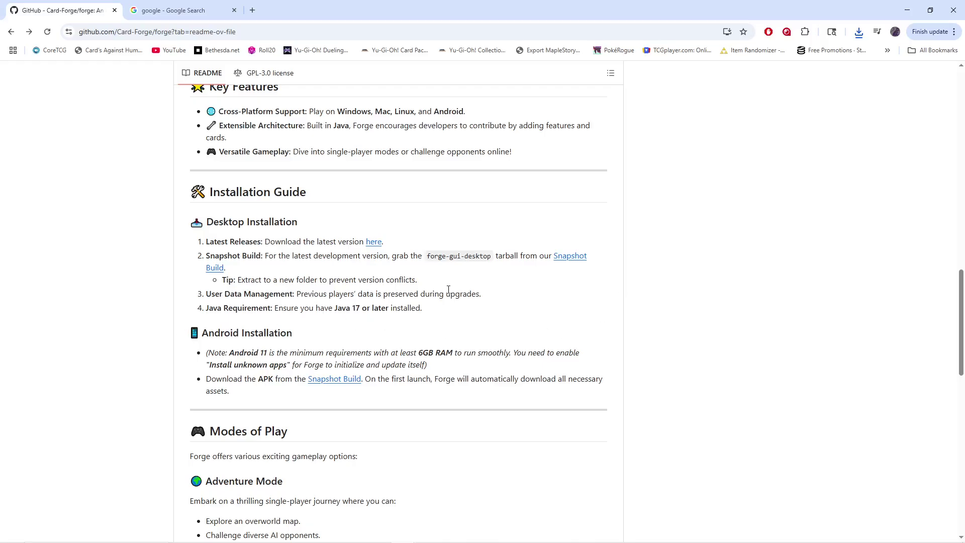
Search 'java 17 download' and scroll Oracle's Java SE 17 archive page to the Windows x64 installers
{"action": "left_click", "coordinate": [184, 10]}
{"action": "type", "text": "java 17"}
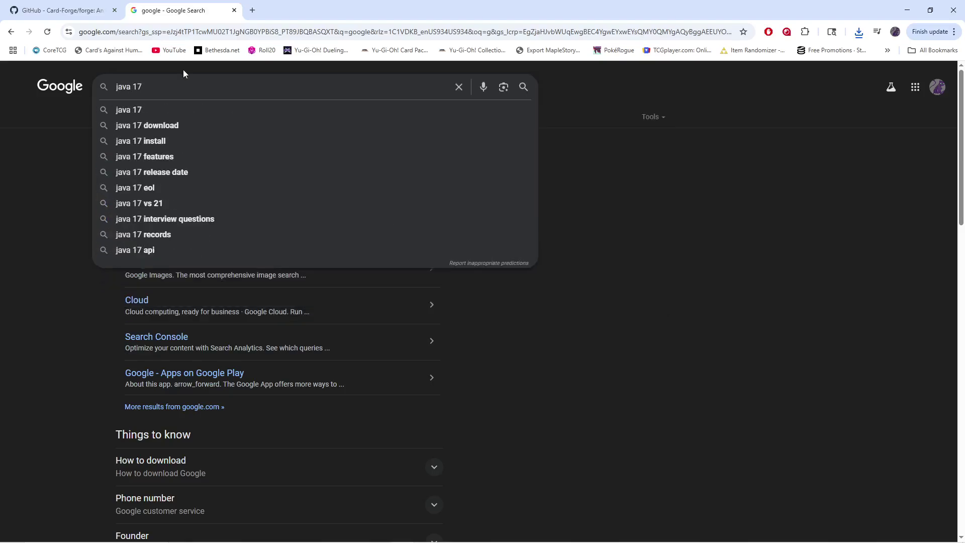
{"action": "left_click", "coordinate": [177, 128]}
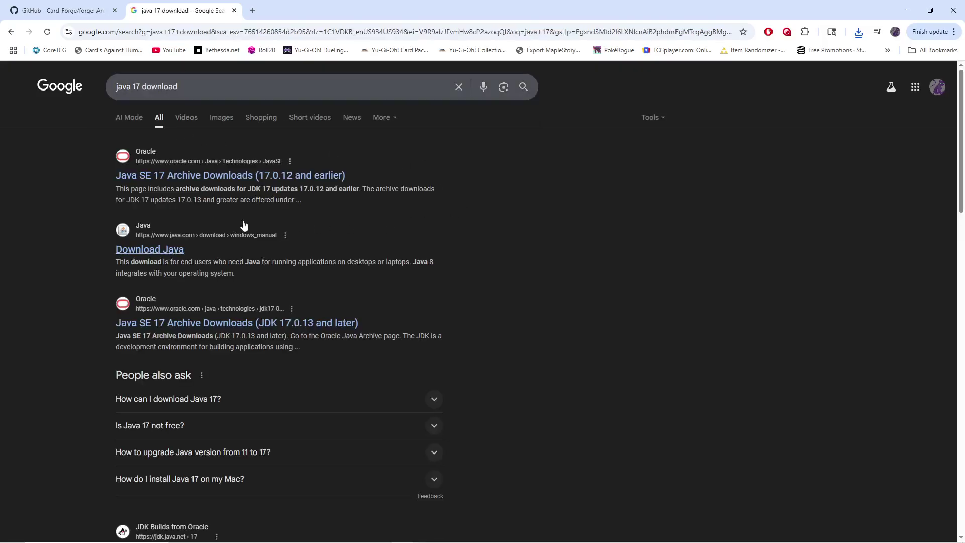
{"action": "left_click", "coordinate": [245, 182]}
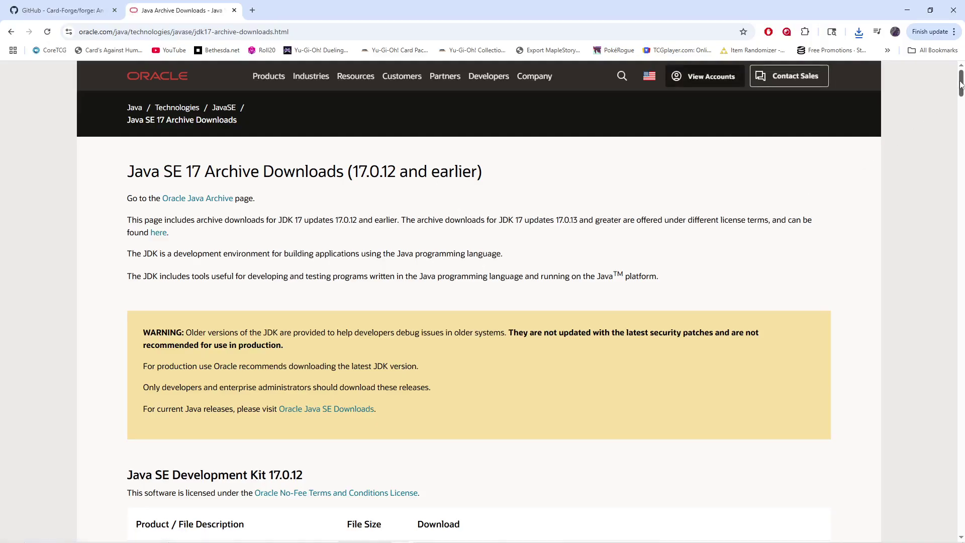
{"action": "mouse_move", "coordinate": [959, 84]}
{"action": "left_mouse_down"}
{"action": "mouse_move", "coordinate": [960, 114]}
{"action": "mouse_move", "coordinate": [959, 103]}
{"action": "left_mouse_up"}
{"action": "scroll", "coordinate": [432, 261], "scroll_direction": "down", "scroll_amount": 3}
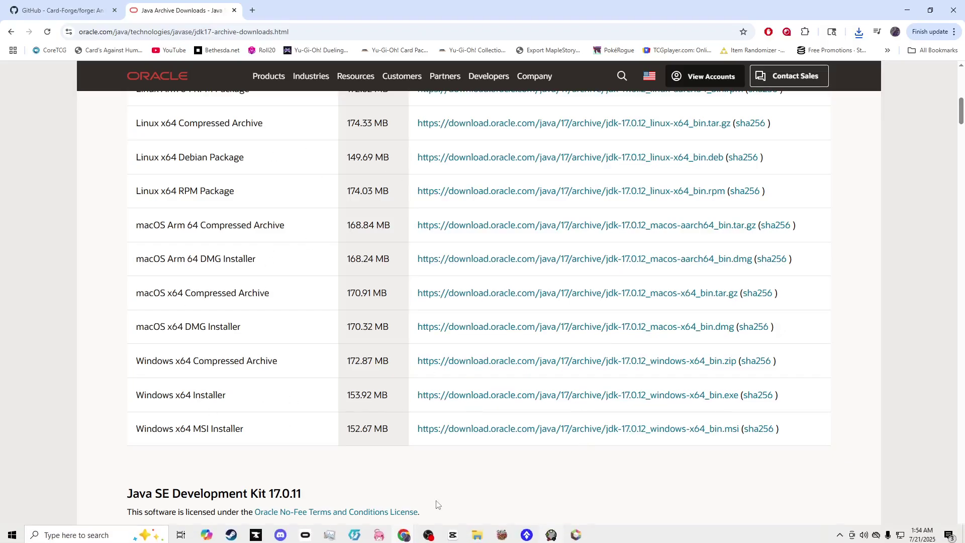
{"action": "left_click", "coordinate": [477, 536]}
Launch forge-installer-2.0.04 and set its install path to D:\Forge, confirming the overwrite
{"action": "double_click", "coordinate": [456, 239]}
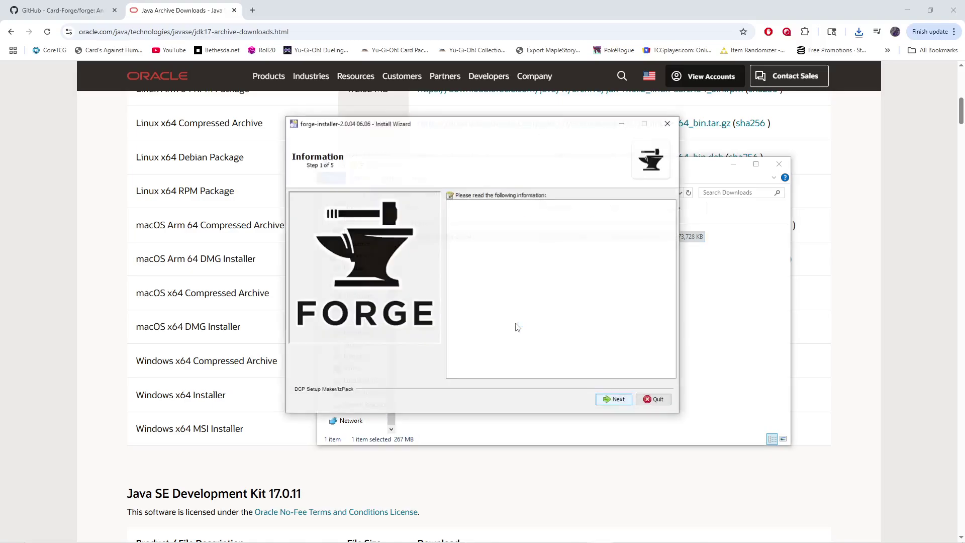
{"action": "left_click", "coordinate": [613, 400]}
{"action": "left_click", "coordinate": [649, 289]}
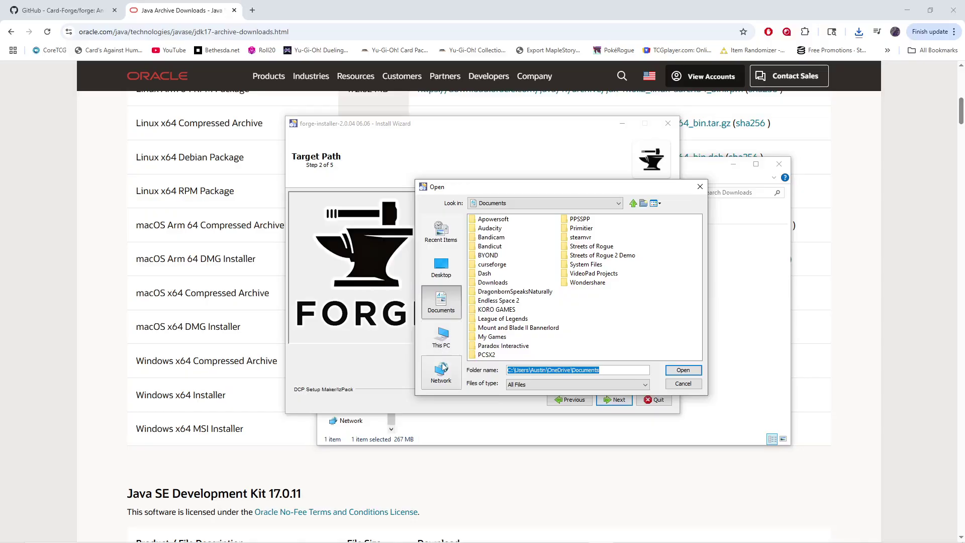
{"action": "left_click", "coordinate": [443, 338]}
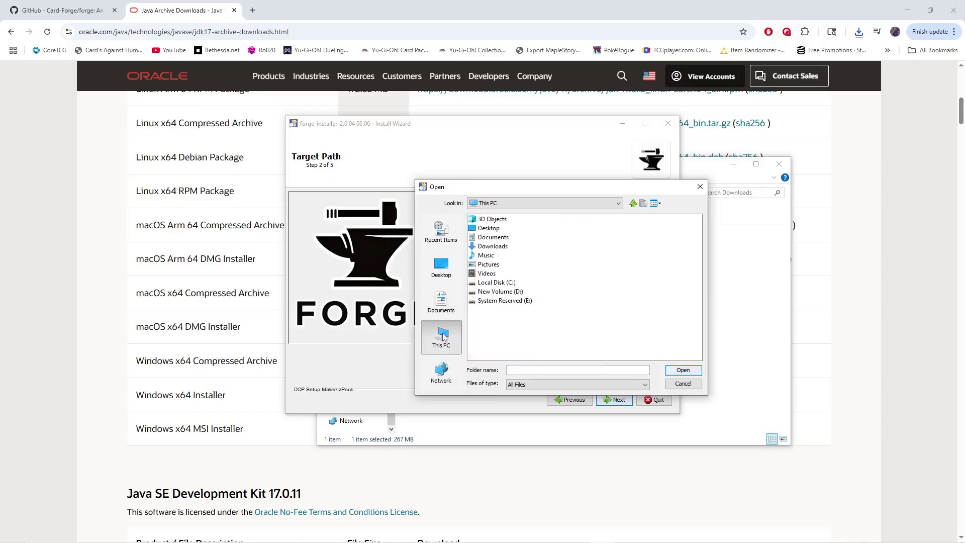
{"action": "left_click", "coordinate": [499, 293]}
{"action": "double_click", "coordinate": [498, 293]}
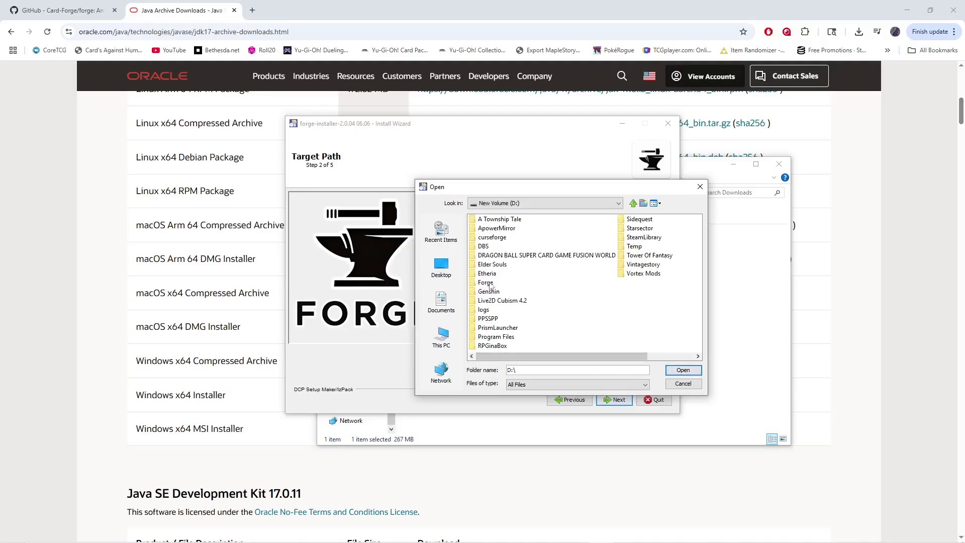
{"action": "left_click", "coordinate": [487, 283]}
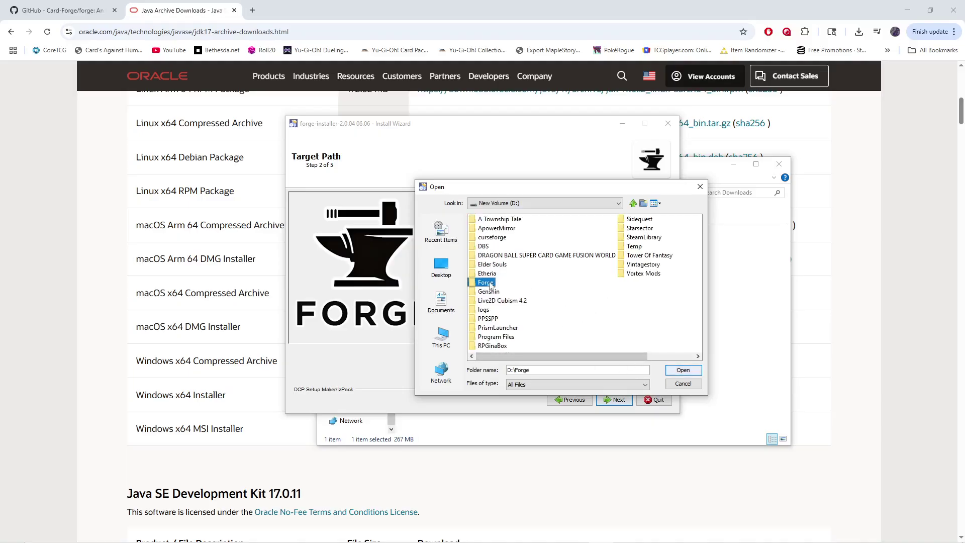
{"action": "left_click", "coordinate": [682, 371]}
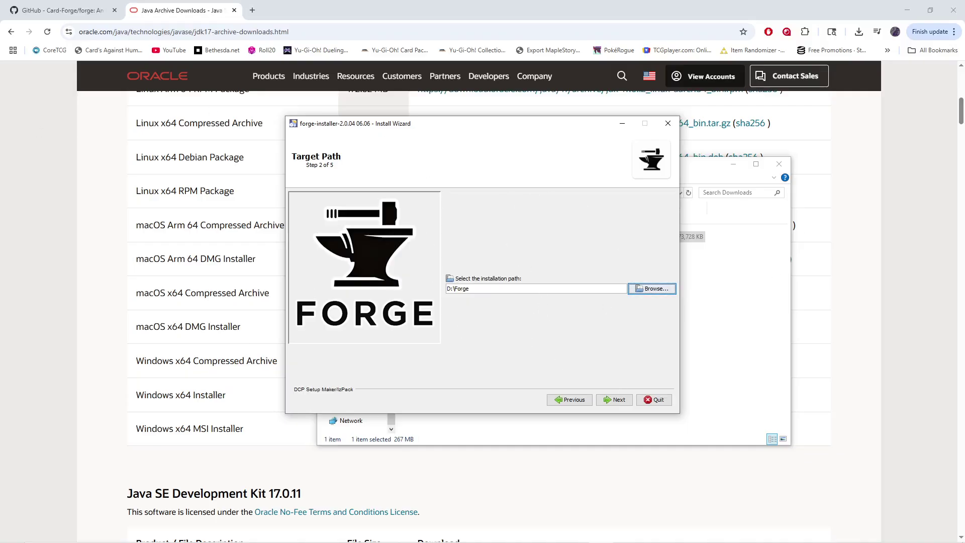
{"action": "left_click", "coordinate": [609, 400]}
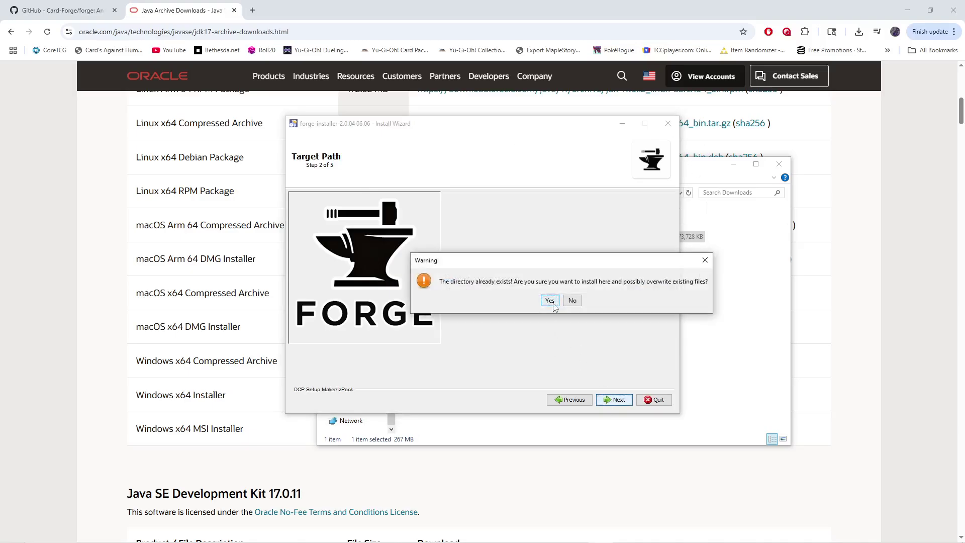
{"action": "left_click", "coordinate": [551, 302]}
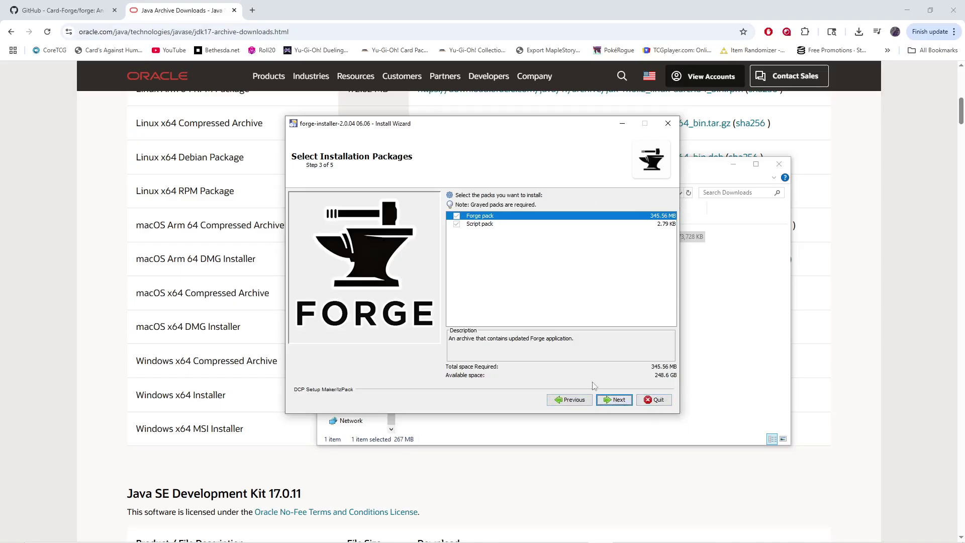
Install the Forge and Script packs into D:\Forge, then close the finished installer
{"action": "left_click", "coordinate": [608, 399]}
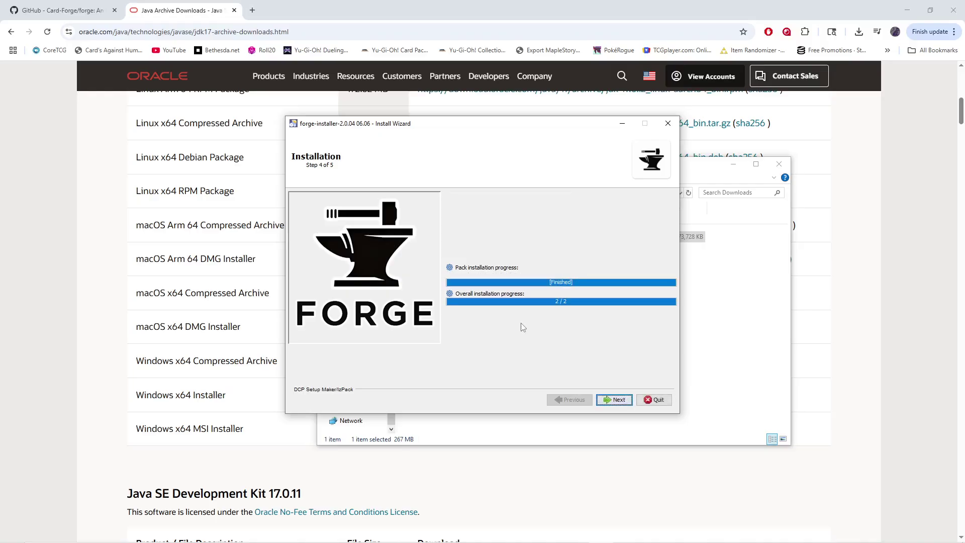
{"action": "left_click", "coordinate": [611, 400]}
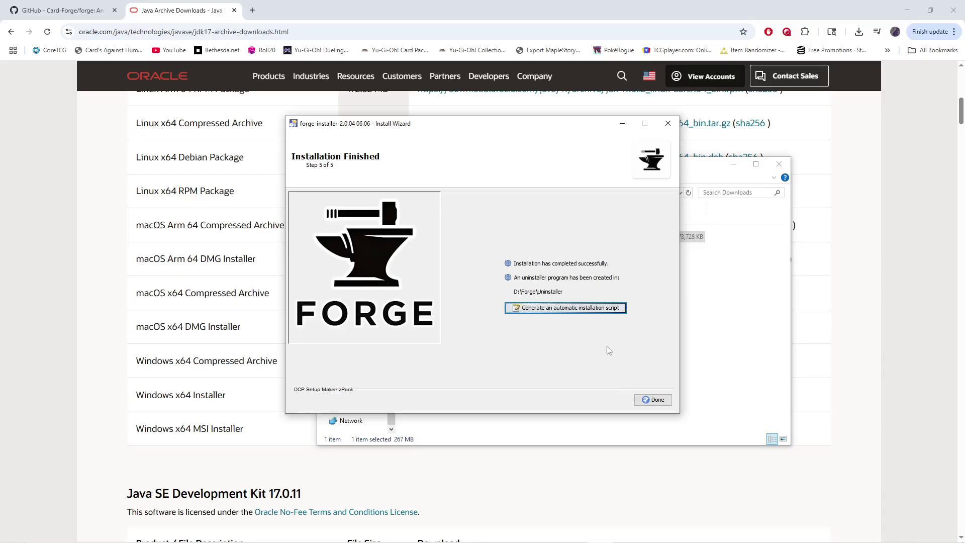
{"action": "left_click", "coordinate": [643, 399]}
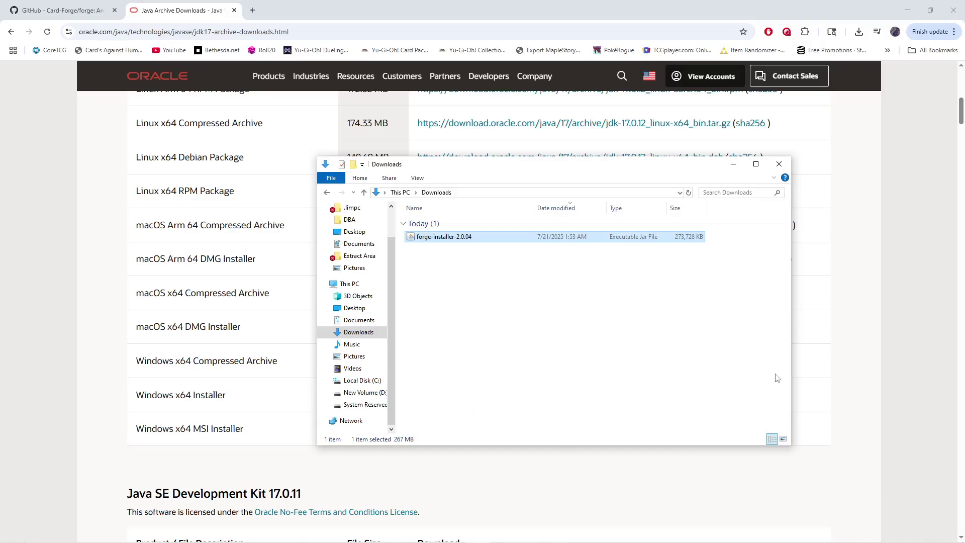
Show the D:\Forge folder in a maximized File Explorer window listing its 31 items
{"action": "left_click", "coordinate": [733, 164]}
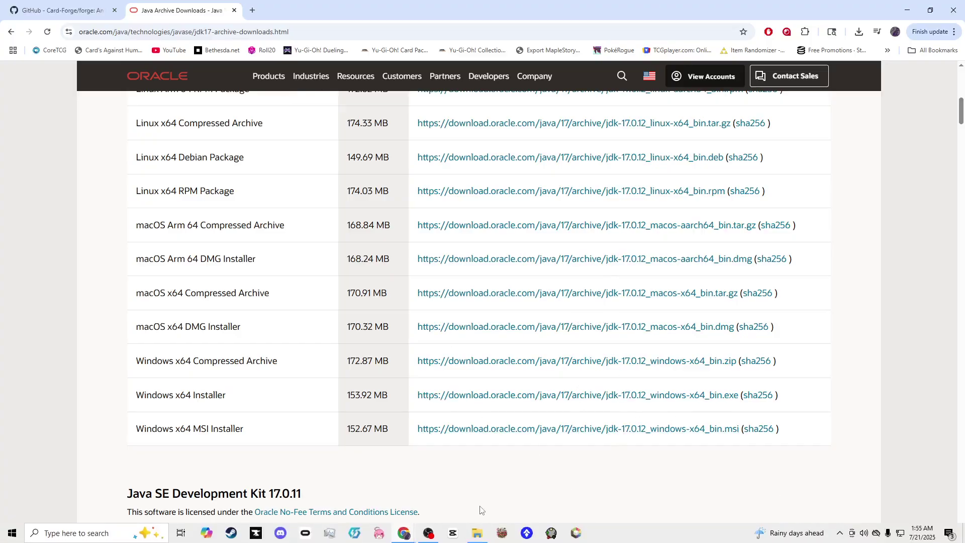
{"action": "left_click", "coordinate": [477, 534]}
{"action": "left_click", "coordinate": [361, 392]}
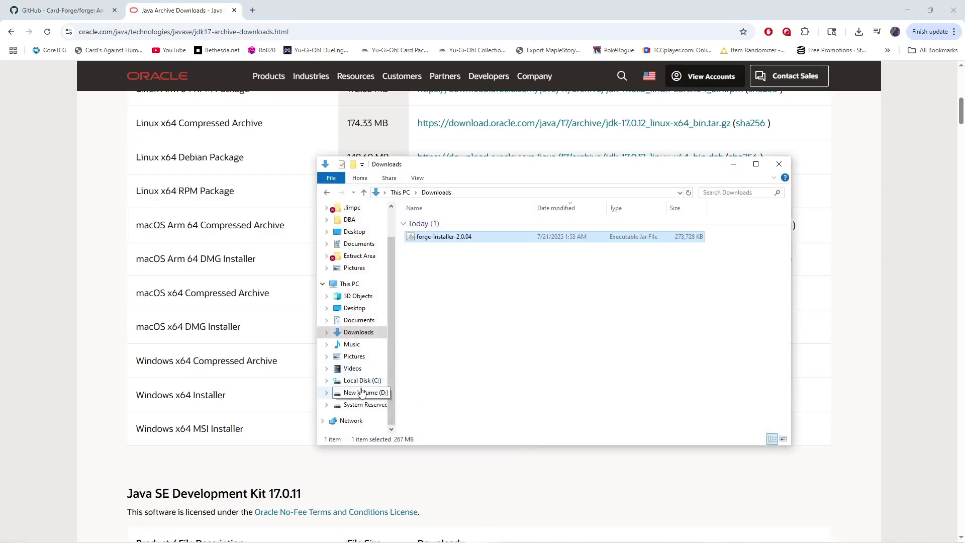
{"action": "double_click", "coordinate": [439, 297]}
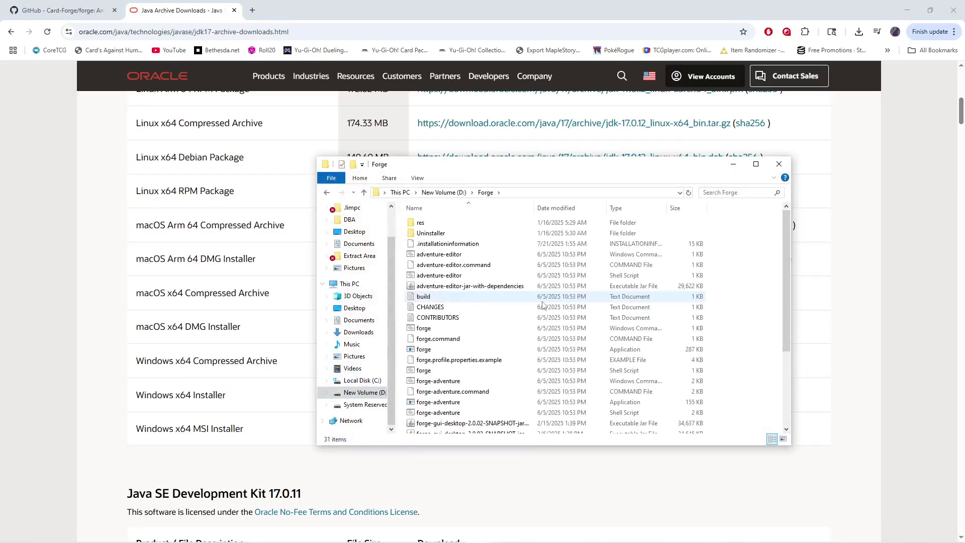
{"action": "left_click", "coordinate": [755, 163]}
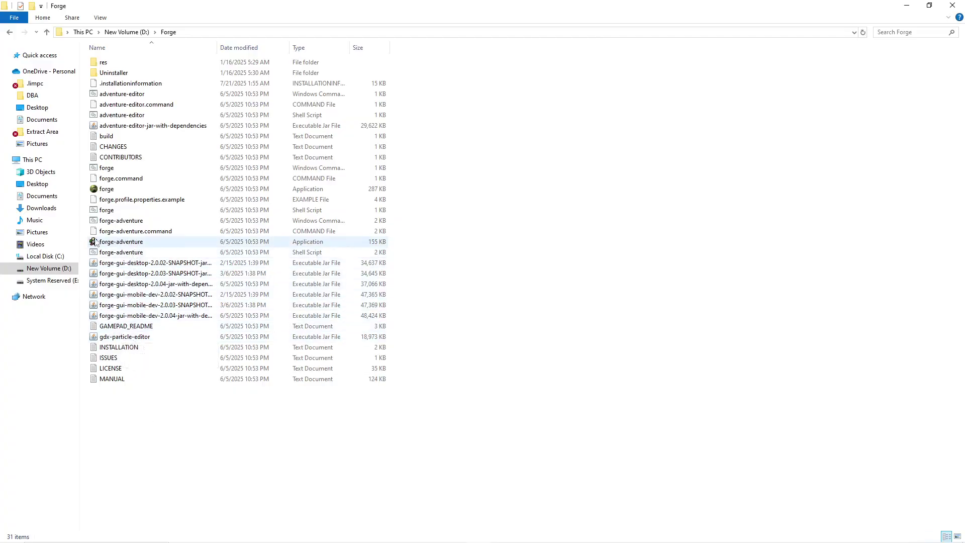
Run forge-adventure from D:\Forge and accept the update to v2.0.05-SNAPSHOT-07.20
{"action": "left_click", "coordinate": [124, 243]}
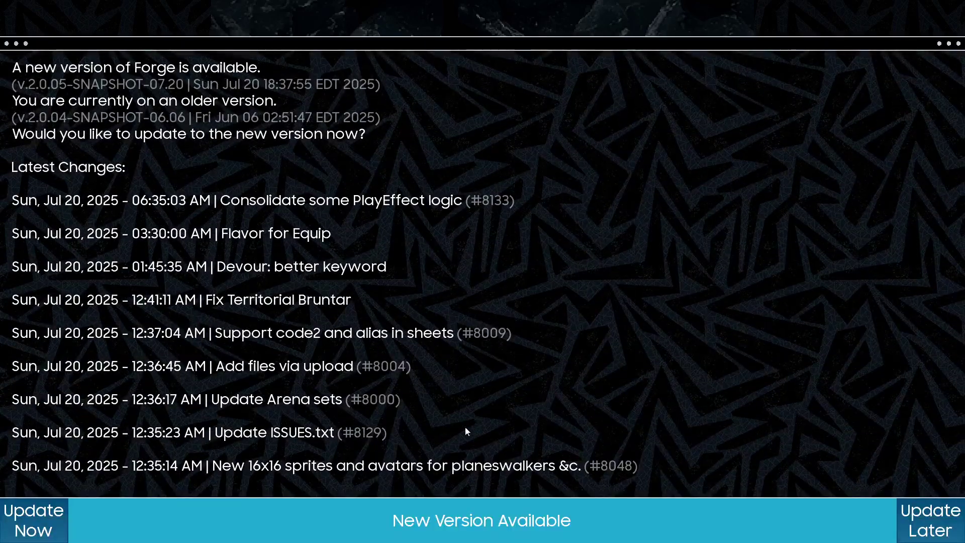
{"action": "left_click", "coordinate": [50, 518]}
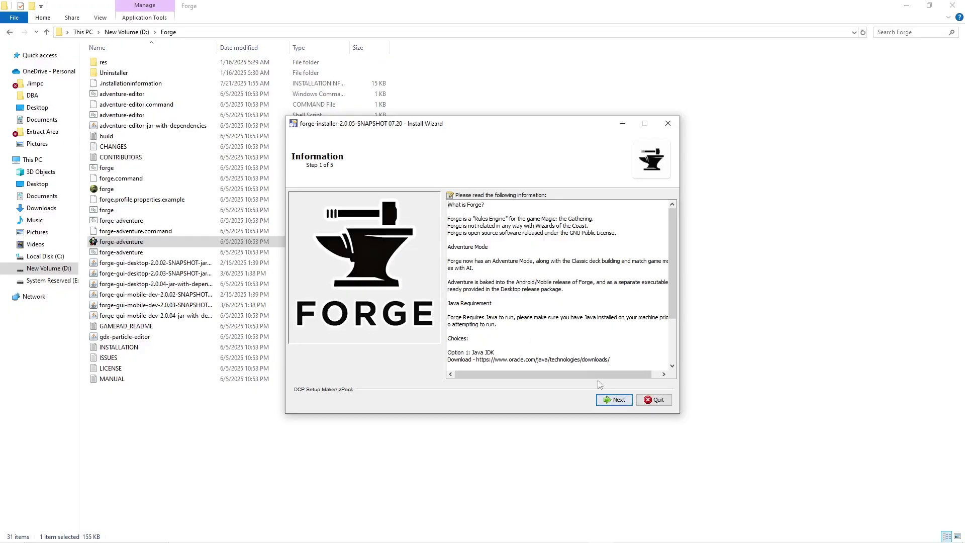
Install the 2.0.05 snapshot into D:\Forge, agreeing to overwrite the existing folder
{"action": "left_click", "coordinate": [614, 400]}
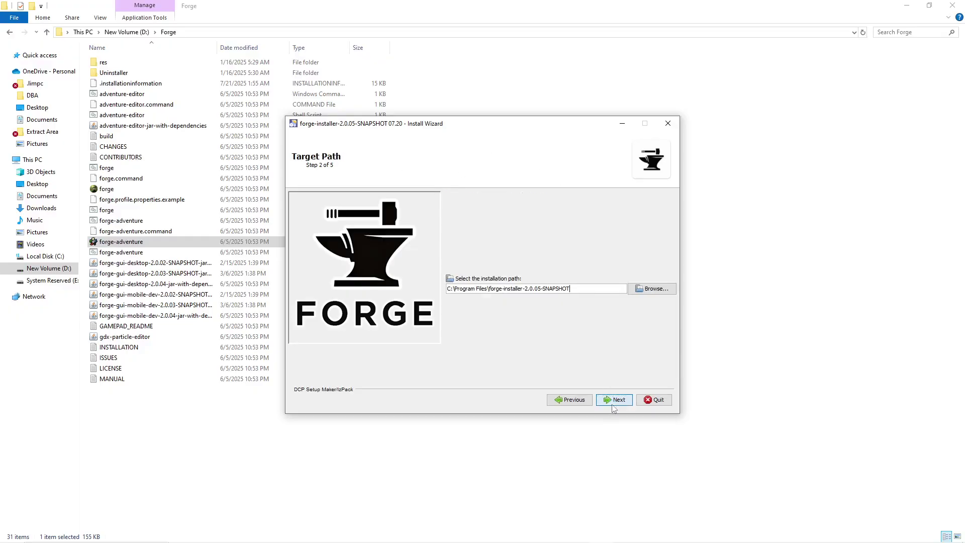
{"action": "left_click", "coordinate": [655, 291]}
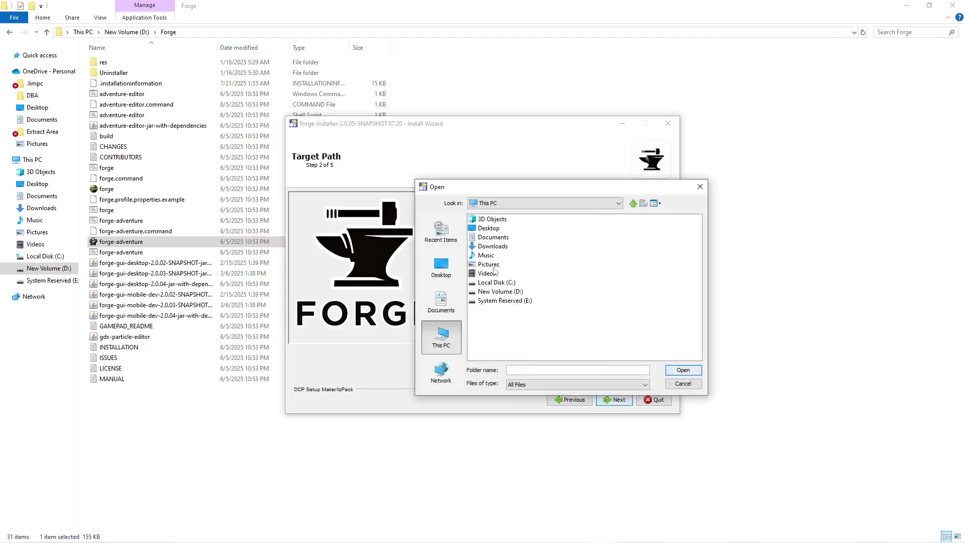
{"action": "double_click", "coordinate": [483, 292]}
{"action": "left_click", "coordinate": [486, 283]}
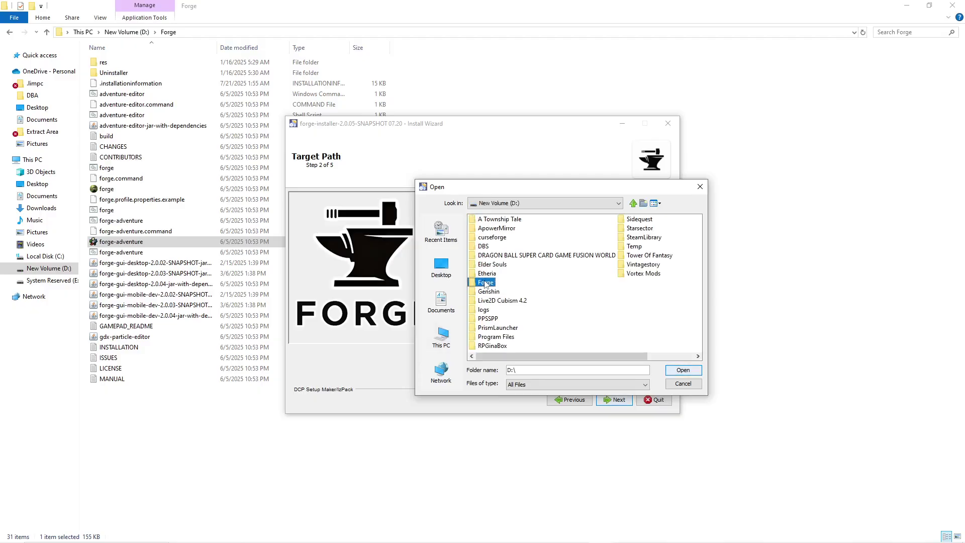
{"action": "left_click", "coordinate": [683, 370]}
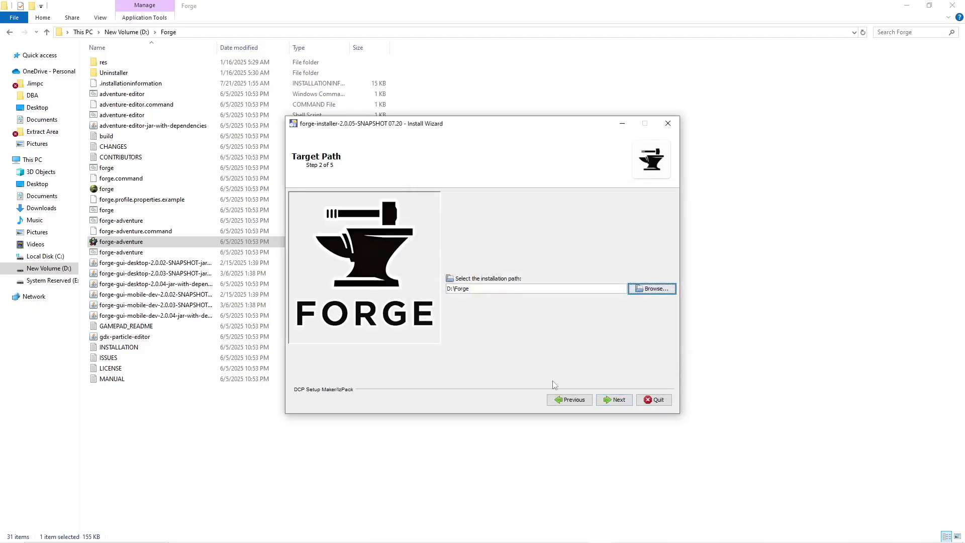
{"action": "left_click", "coordinate": [611, 399]}
{"action": "left_click", "coordinate": [550, 301]}
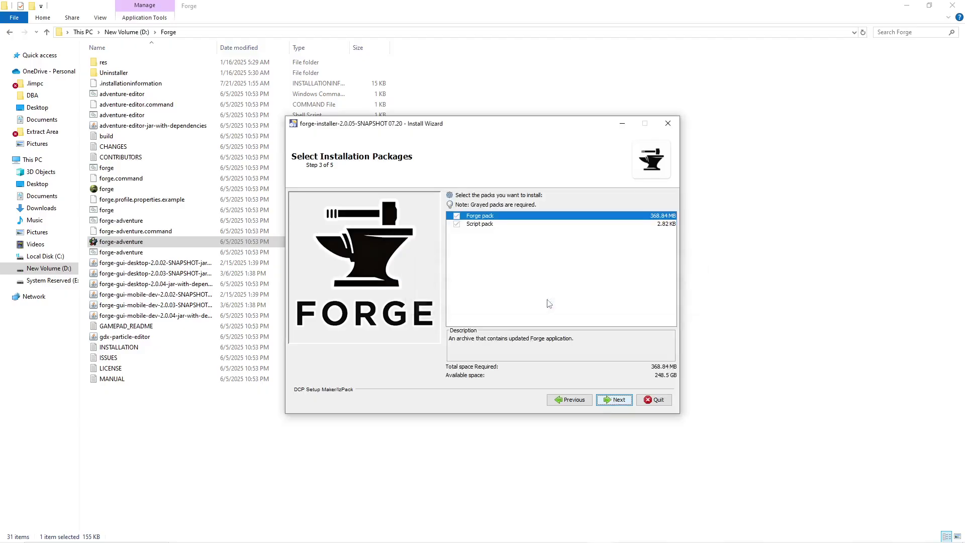
{"action": "left_click", "coordinate": [613, 400]}
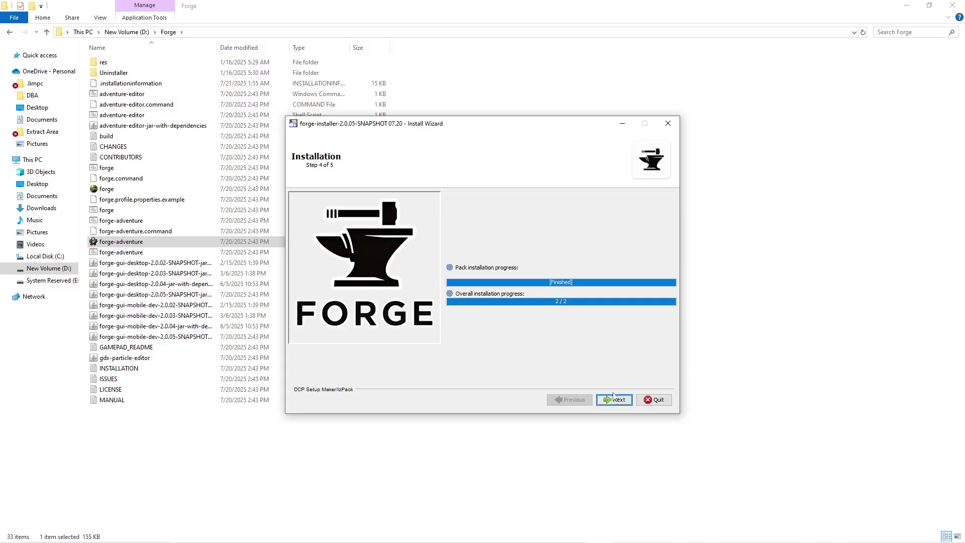
{"action": "left_click", "coordinate": [613, 397]}
Close the finished installer, wait for Forge v2.0.05 to start, and choose Adventure Mode
{"action": "left_click", "coordinate": [656, 399]}
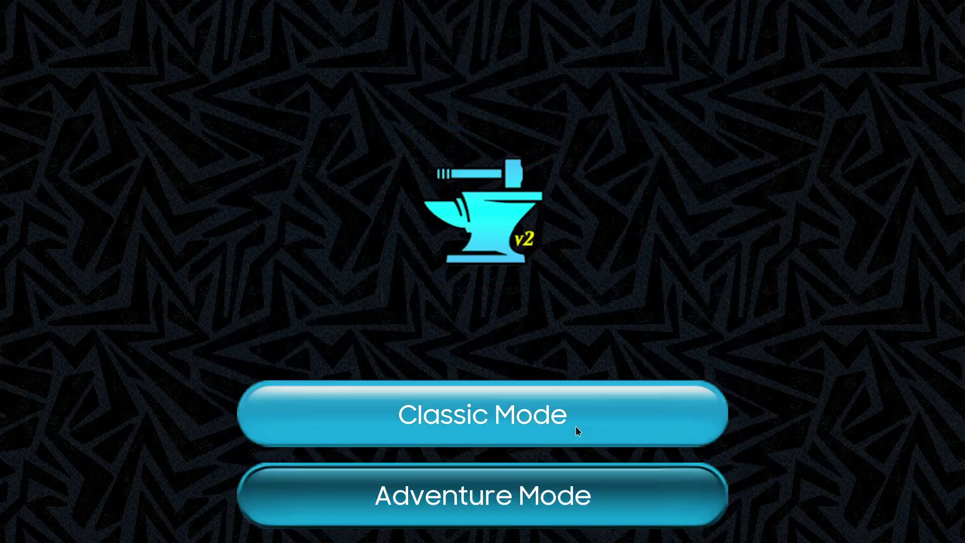
{"action": "left_click", "coordinate": [490, 495]}
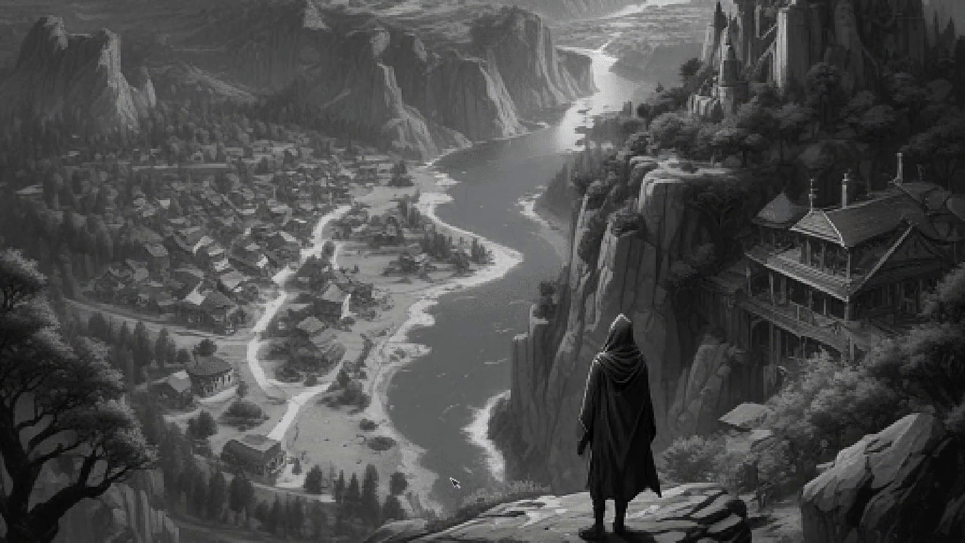
Skip the intro scene and open the Adventure Mode settings list
{"action": "left_click", "coordinate": [671, 171]}
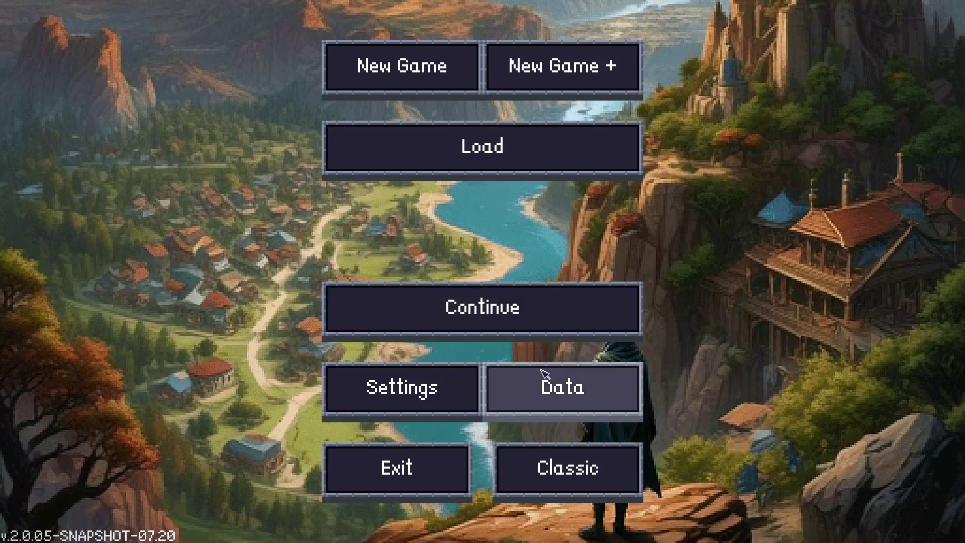
{"action": "left_click", "coordinate": [442, 393]}
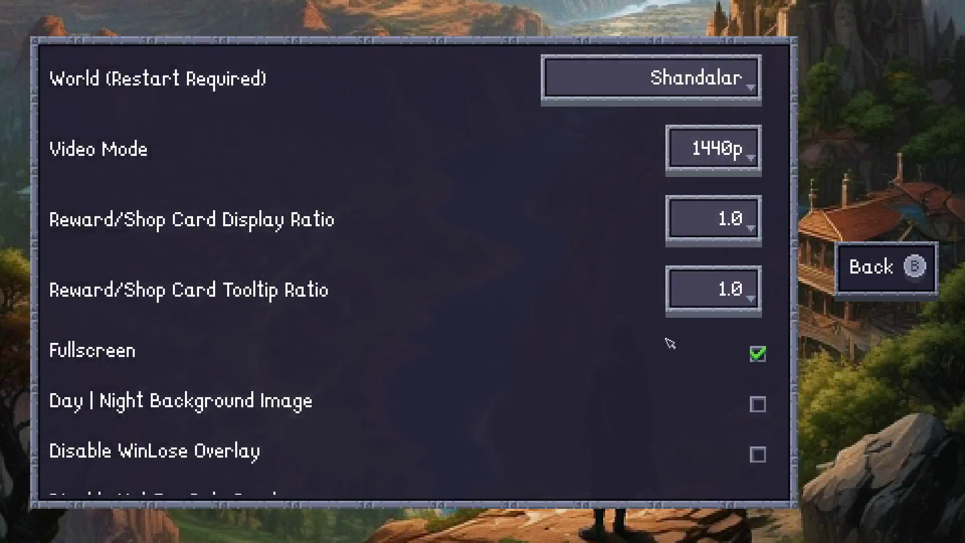
{"action": "scroll", "coordinate": [653, 342], "scroll_direction": "down", "scroll_amount": 2}
{"action": "scroll", "coordinate": [261, 338], "scroll_direction": "down", "scroll_amount": 4}
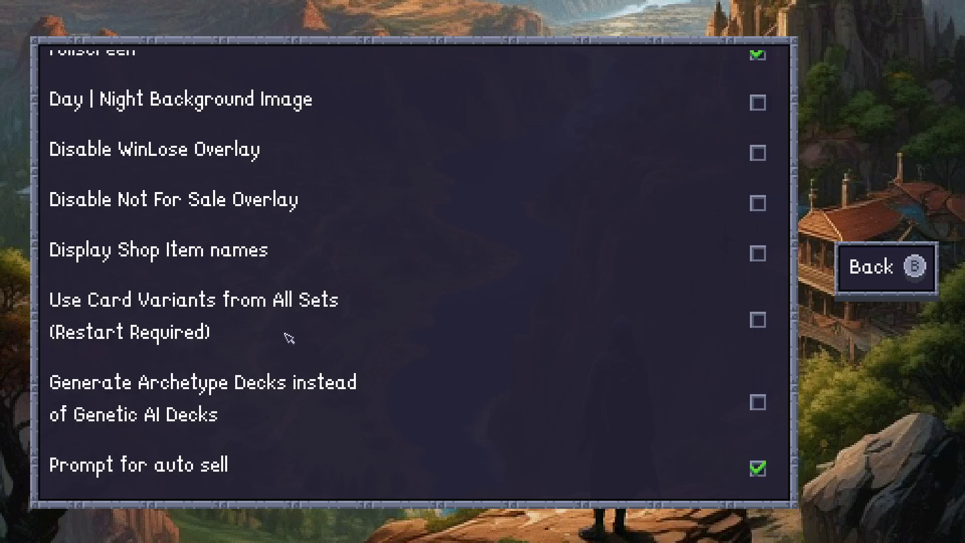
Scroll through the remaining settings, then go back to the Adventure main menu
{"action": "scroll", "coordinate": [287, 335], "scroll_direction": "down", "scroll_amount": 2}
{"action": "scroll", "coordinate": [221, 361], "scroll_direction": "down", "scroll_amount": 2}
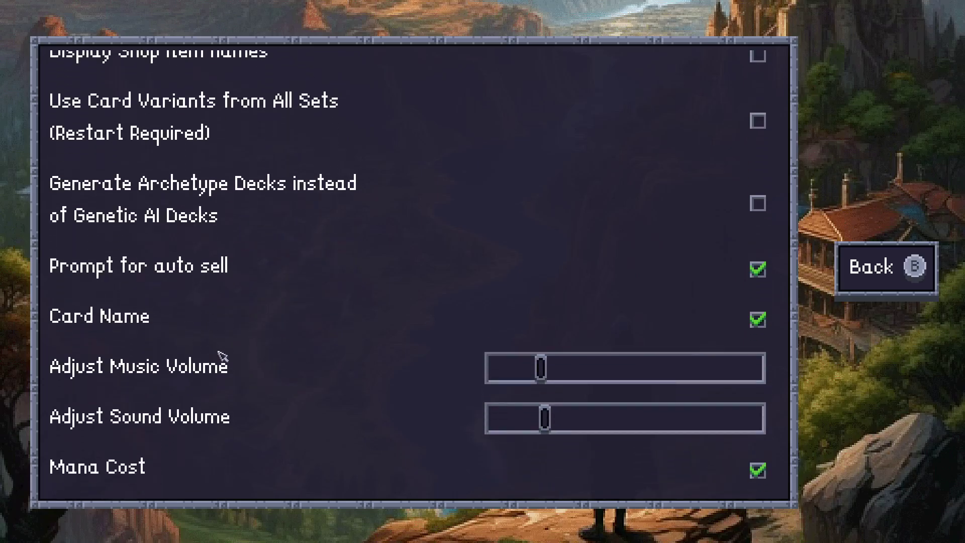
{"action": "scroll", "coordinate": [271, 363], "scroll_direction": "down", "scroll_amount": 5}
{"action": "scroll", "coordinate": [272, 363], "scroll_direction": "down", "scroll_amount": 1}
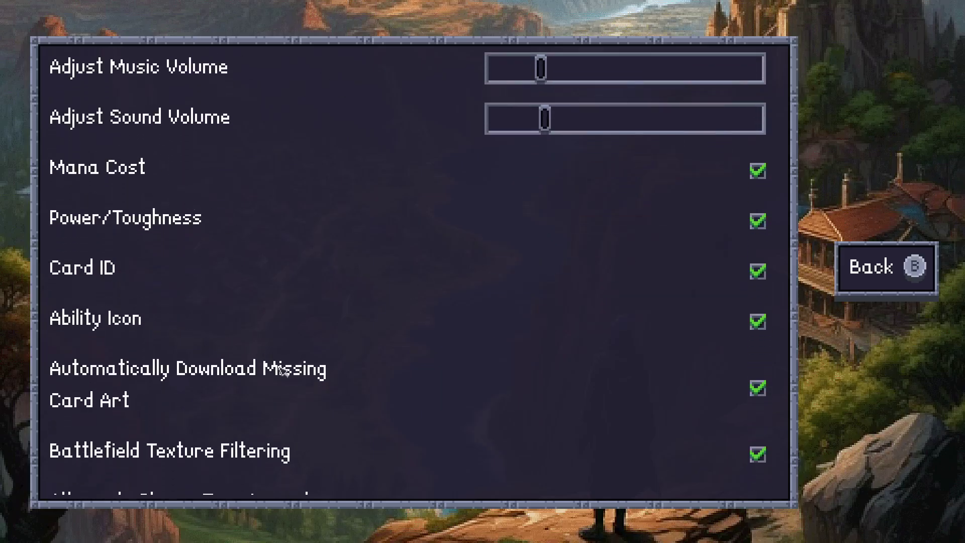
{"action": "scroll", "coordinate": [163, 373], "scroll_direction": "up", "scroll_amount": 2}
{"action": "scroll", "coordinate": [163, 372], "scroll_direction": "down", "scroll_amount": 4}
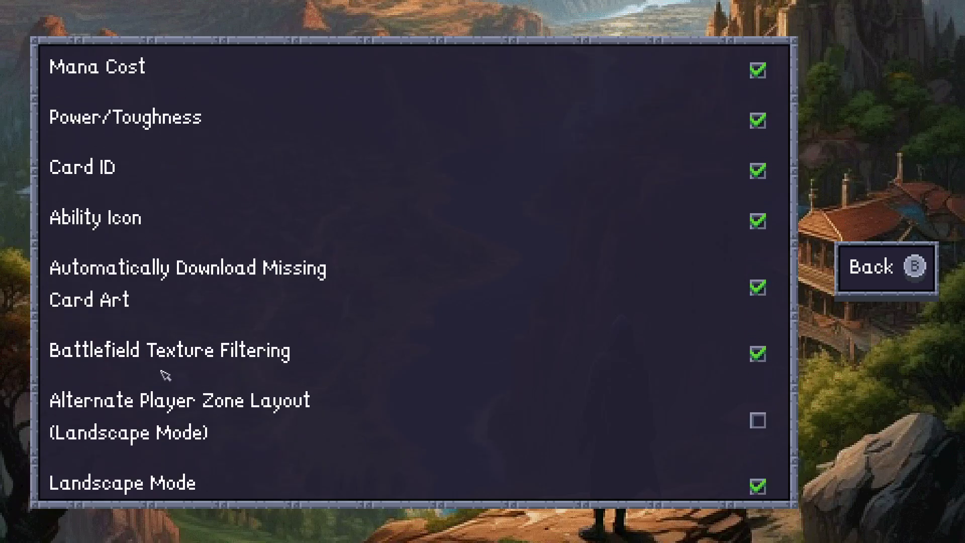
{"action": "scroll", "coordinate": [258, 338], "scroll_direction": "up", "scroll_amount": 2}
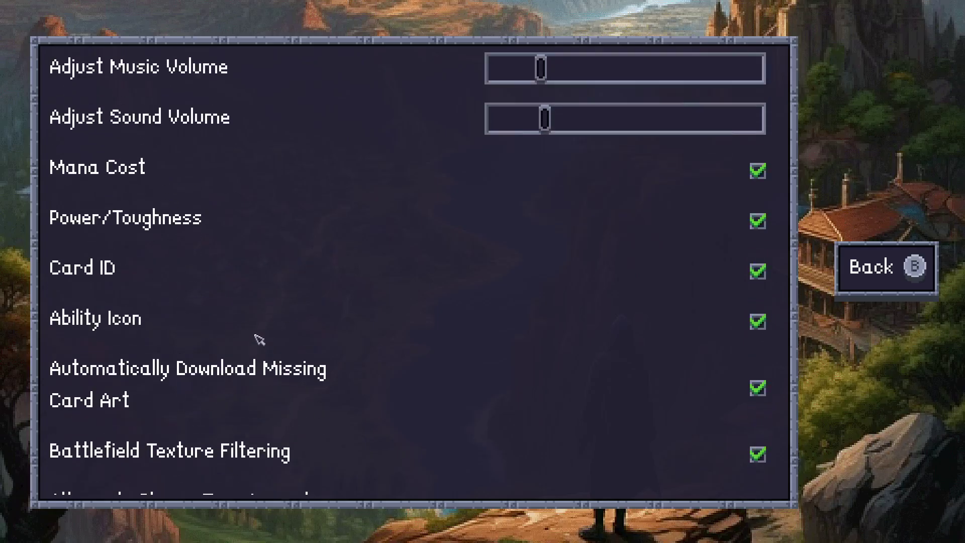
{"action": "scroll", "coordinate": [258, 347], "scroll_direction": "down", "scroll_amount": 6}
{"action": "scroll", "coordinate": [215, 180], "scroll_direction": "up", "scroll_amount": 2}
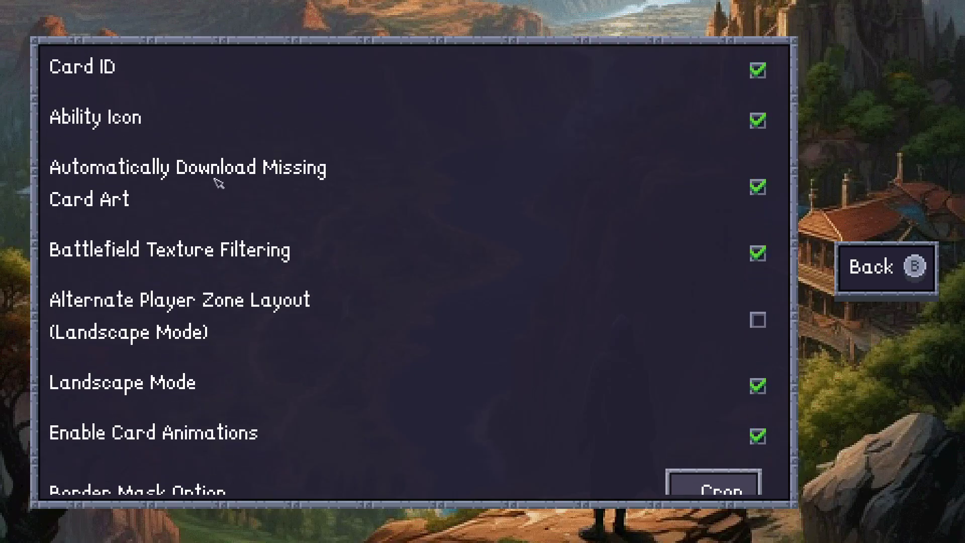
{"action": "scroll", "coordinate": [381, 216], "scroll_direction": "down", "scroll_amount": 4}
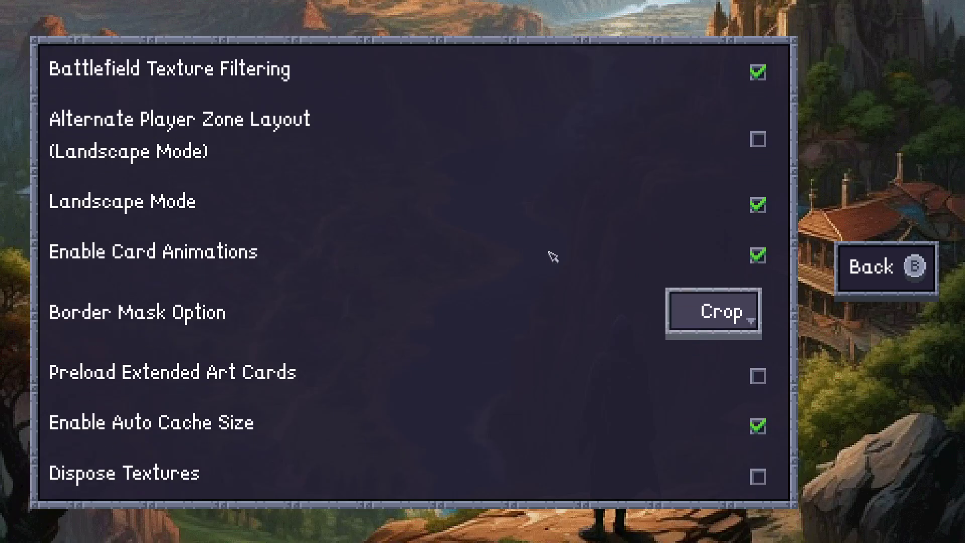
{"action": "scroll", "coordinate": [308, 392], "scroll_direction": "up", "scroll_amount": 1}
{"action": "left_click", "coordinate": [851, 282]}
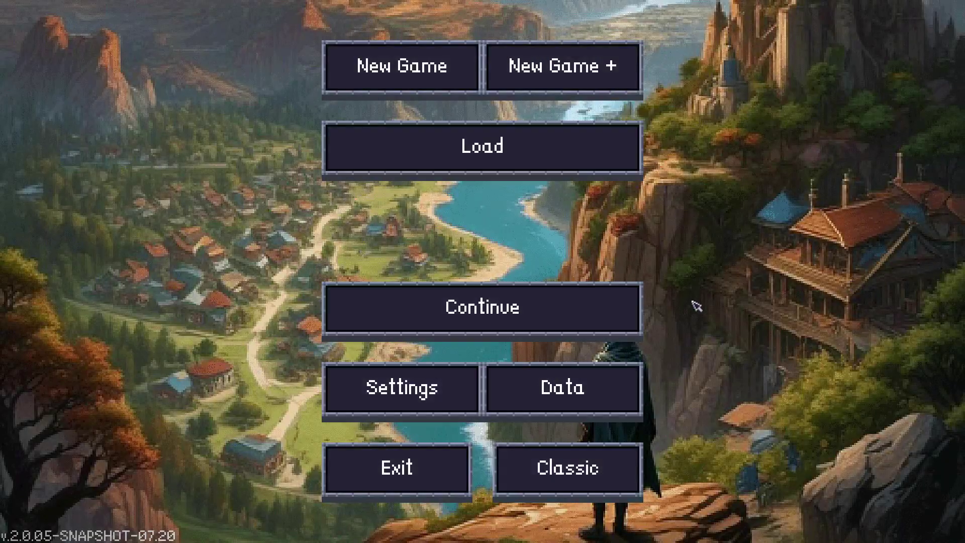